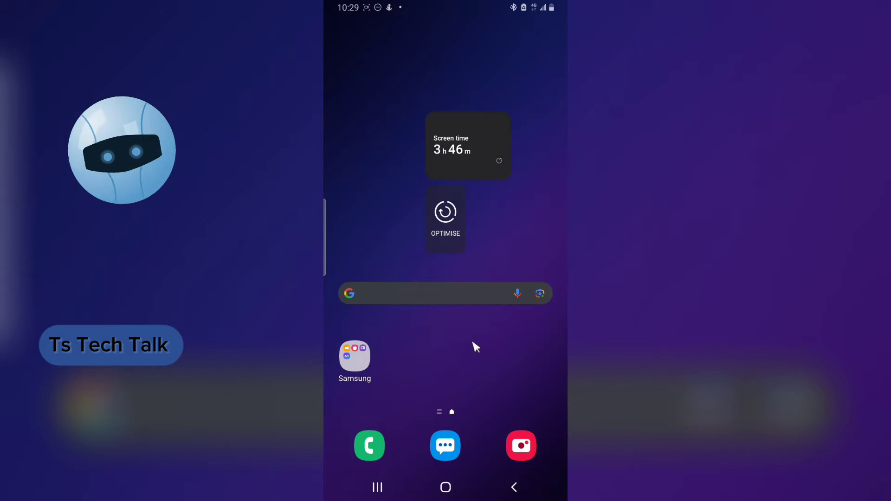
Find the X app in the Android app drawer and launch it
{"action": "left_click_drag", "start_coordinate": [496, 363], "coordinate": [498, 208]}
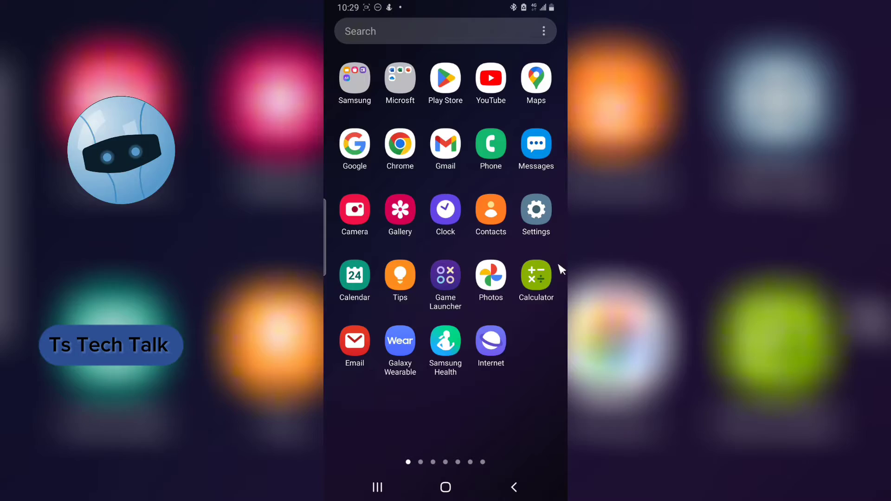
{"action": "left_click_drag", "start_coordinate": [562, 265], "coordinate": [537, 241]}
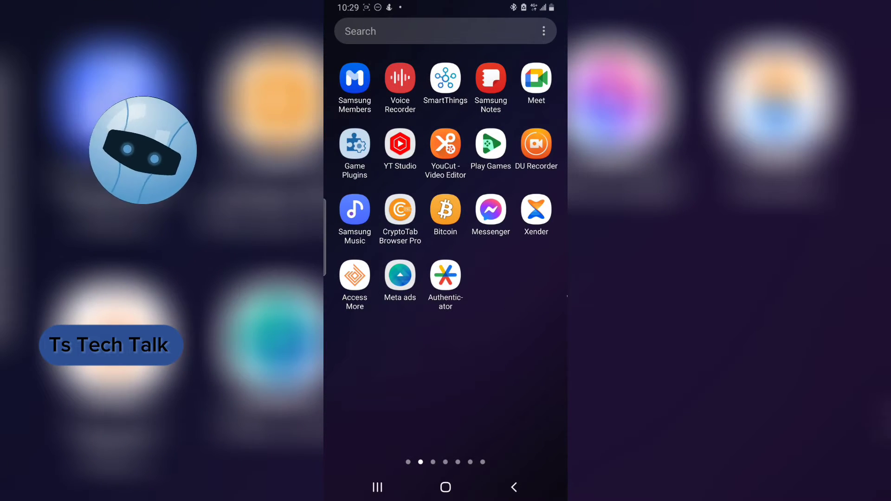
{"action": "left_click_drag", "start_coordinate": [557, 320], "coordinate": [520, 204]}
{"action": "left_click_drag", "start_coordinate": [552, 262], "coordinate": [482, 158]}
{"action": "left_click", "coordinate": [446, 81]}
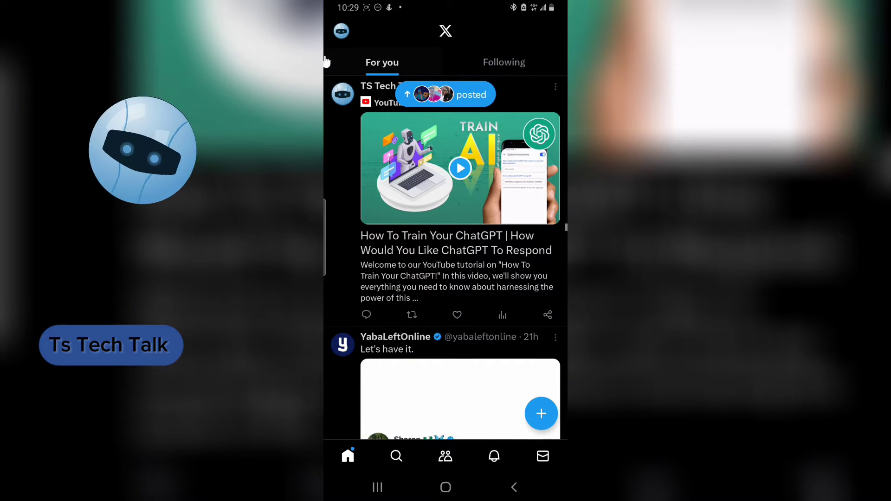
Open Settings and privacy from the Settings & Support section of the account side menu
{"action": "left_click", "coordinate": [342, 33]}
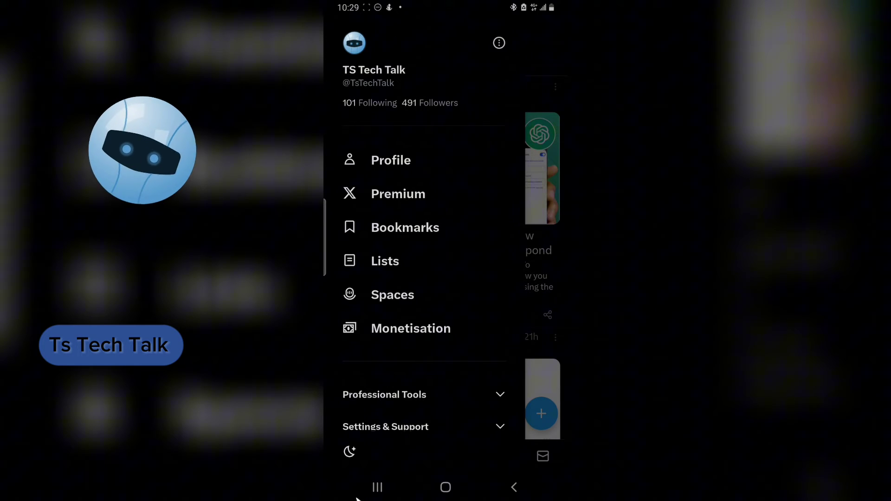
{"action": "mouse_move", "coordinate": [405, 91]}
{"action": "left_mouse_down"}
{"action": "mouse_move", "coordinate": [343, 88]}
{"action": "mouse_move", "coordinate": [400, 84]}
{"action": "left_mouse_up"}
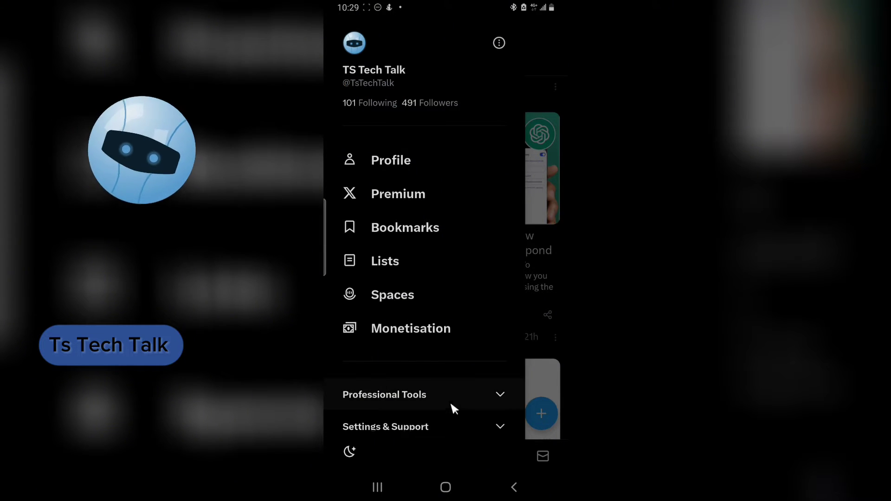
{"action": "scroll", "coordinate": [418, 412], "scroll_direction": "down", "scroll_amount": 1}
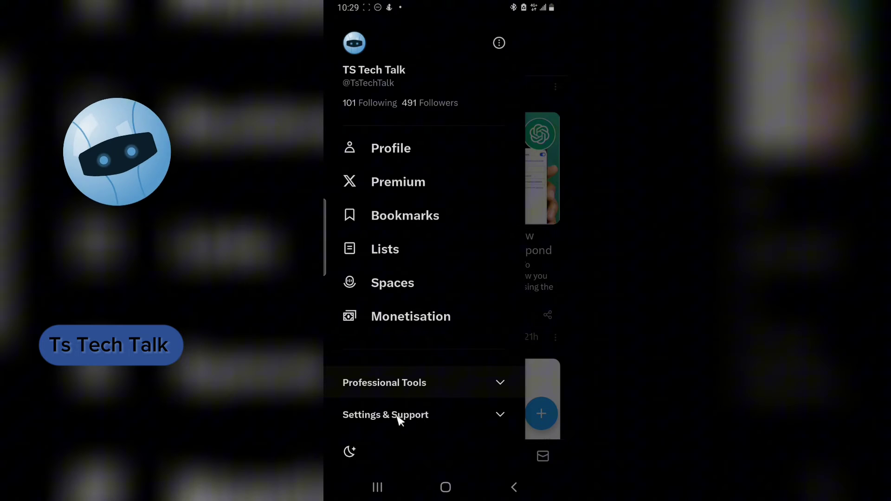
{"action": "left_click", "coordinate": [399, 415]}
{"action": "scroll", "coordinate": [416, 417], "scroll_direction": "down", "scroll_amount": 3}
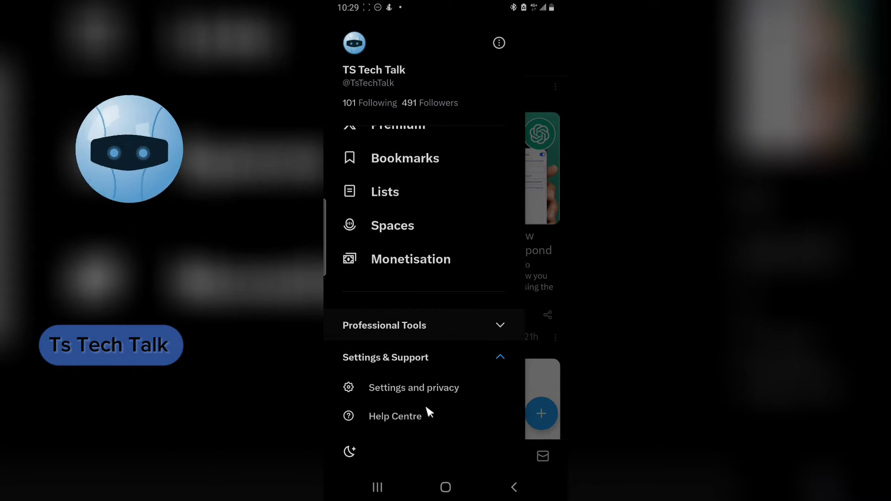
{"action": "left_click", "coordinate": [403, 397]}
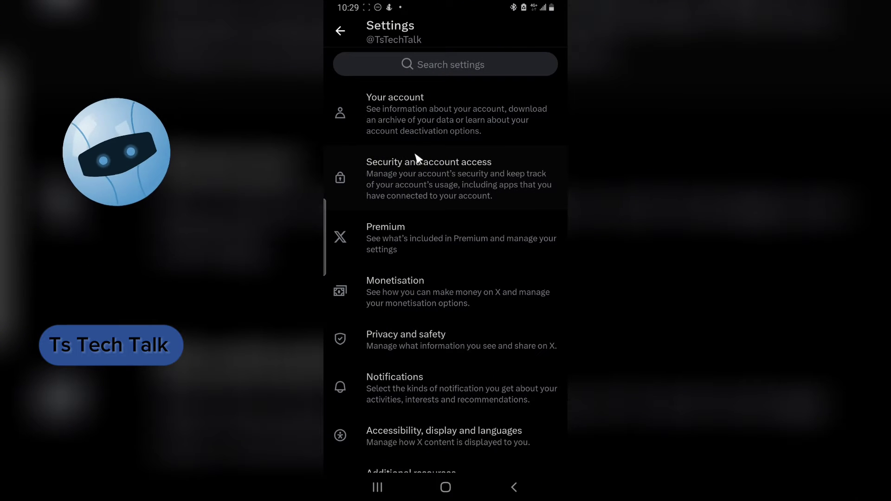
Open Your account, then Account information
{"action": "left_click", "coordinate": [428, 128]}
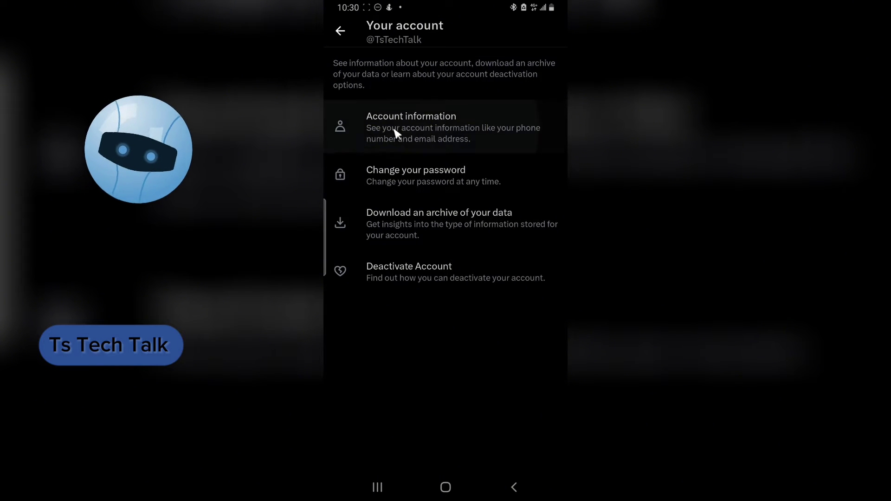
{"action": "left_click", "coordinate": [395, 133]}
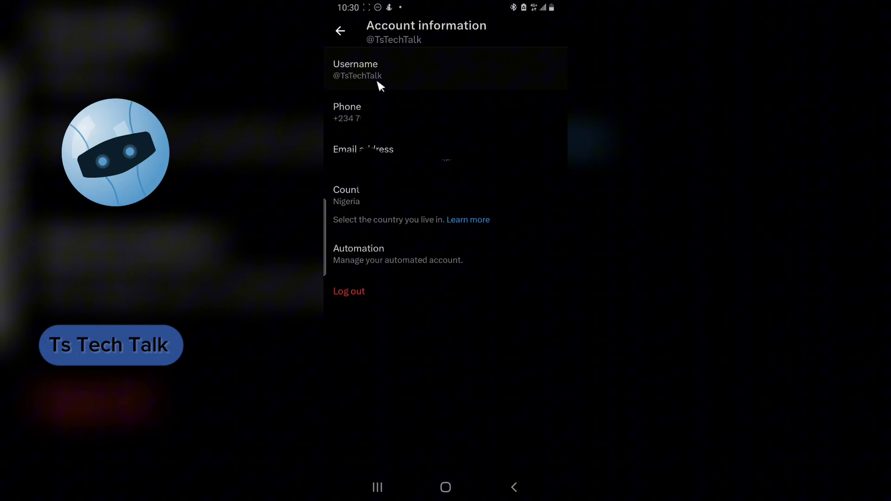
{"action": "mouse_move", "coordinate": [423, 87]}
{"action": "left_mouse_down"}
{"action": "mouse_move", "coordinate": [358, 87]}
{"action": "mouse_move", "coordinate": [334, 54]}
{"action": "mouse_move", "coordinate": [394, 71]}
{"action": "left_mouse_up"}
Re-enter the existing username so it stays unchanged, then go back toward Settings
{"action": "left_click", "coordinate": [402, 81]}
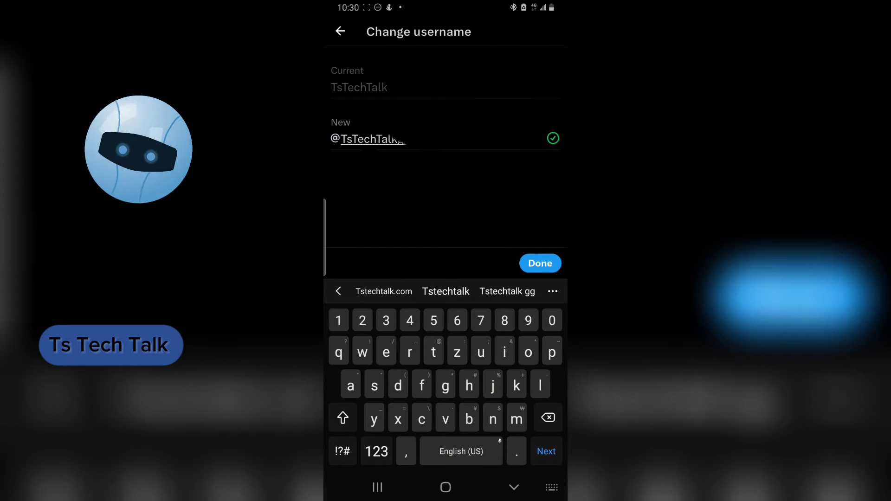
{"action": "left_click", "coordinate": [549, 418]}
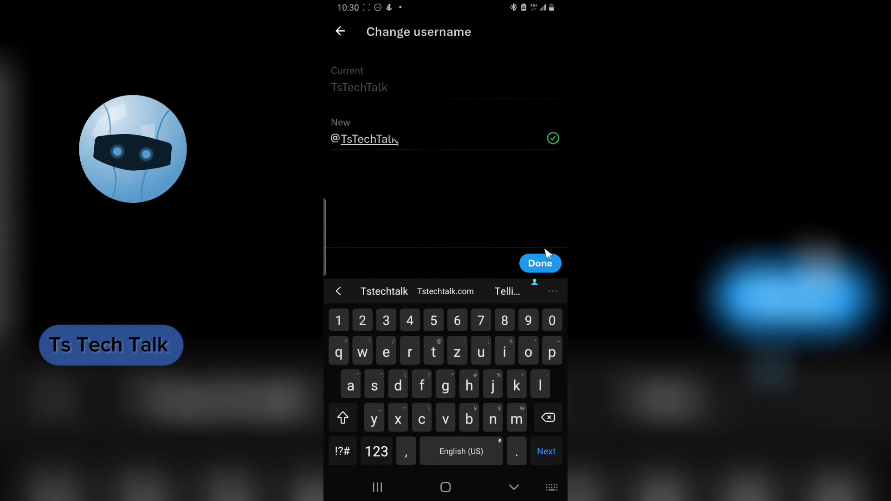
{"action": "left_click", "coordinate": [534, 265]}
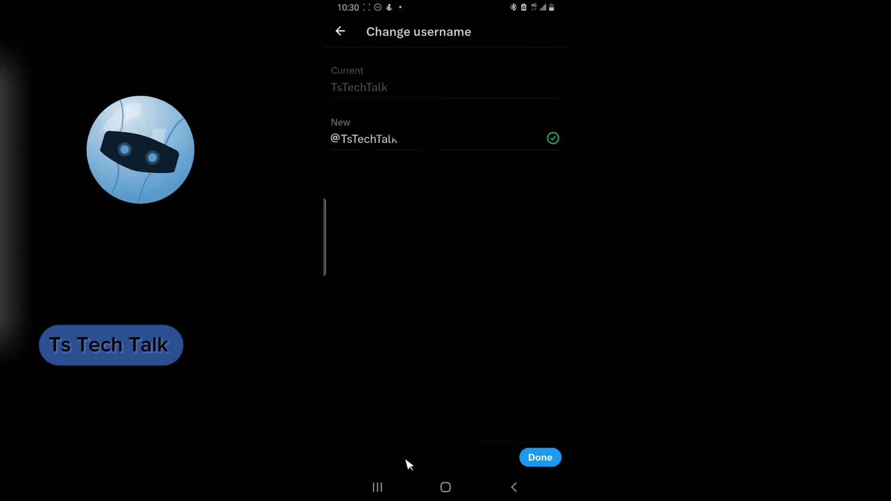
{"action": "left_click", "coordinate": [340, 31]}
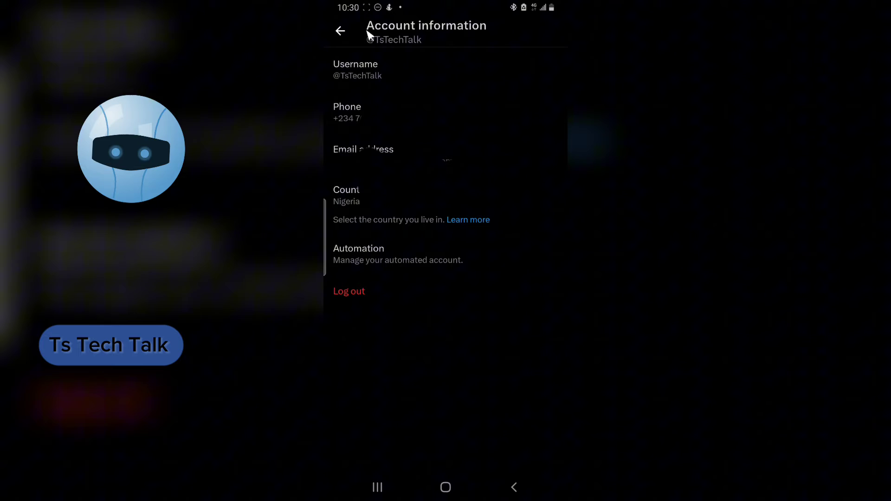
{"action": "left_click", "coordinate": [341, 32]}
Exit settings to the home feed and open the TS Tech Talk profile from the side menu
{"action": "left_click", "coordinate": [342, 32]}
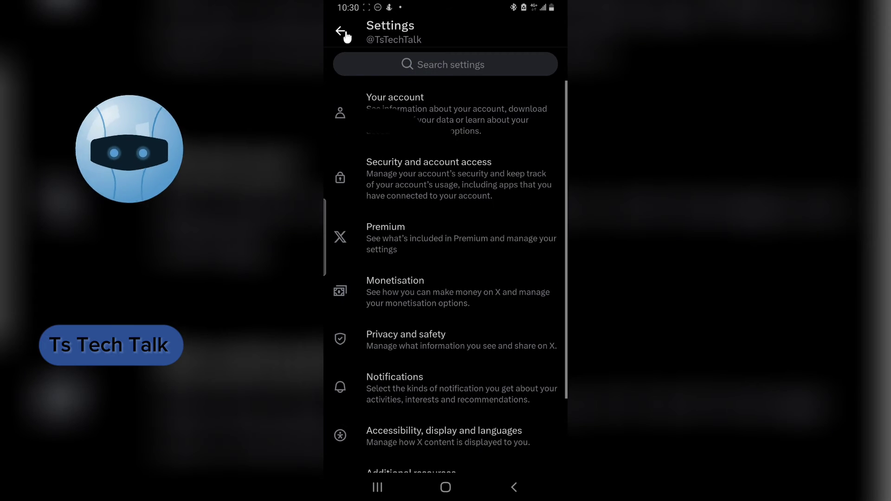
{"action": "left_click", "coordinate": [346, 35]}
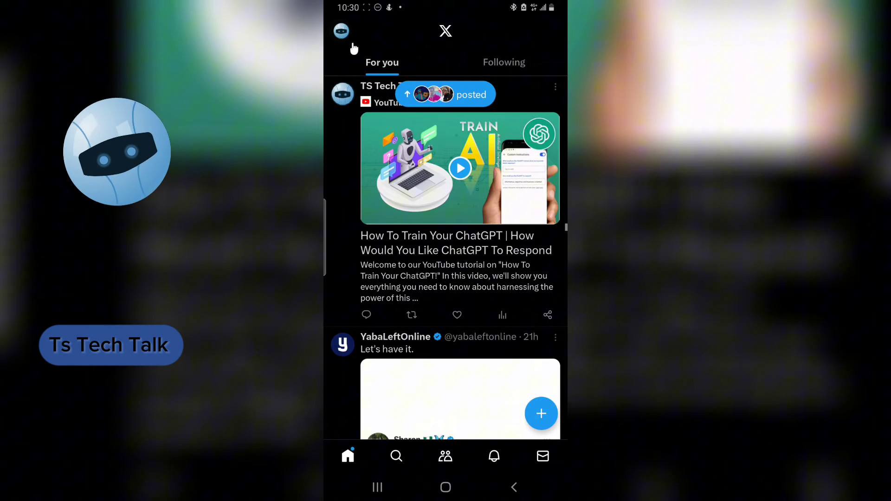
{"action": "left_click", "coordinate": [351, 39]}
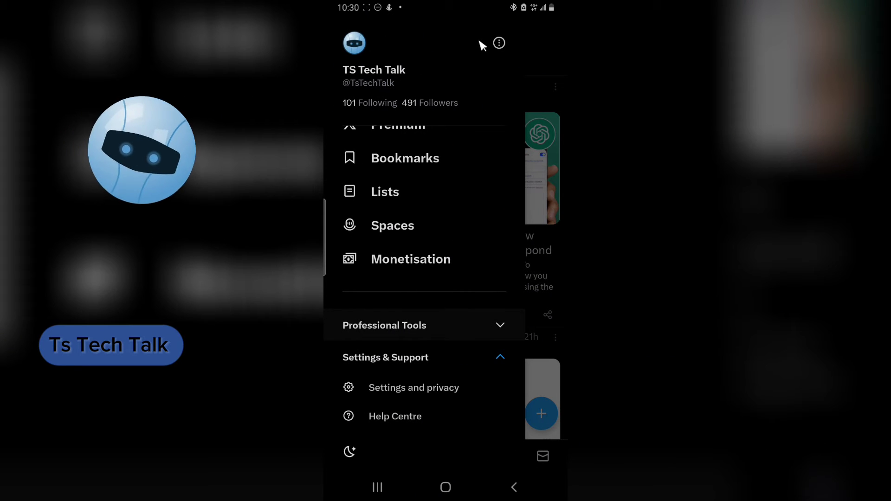
{"action": "mouse_move", "coordinate": [420, 80]}
{"action": "left_mouse_down"}
{"action": "mouse_move", "coordinate": [348, 76]}
{"action": "mouse_move", "coordinate": [375, 61]}
{"action": "left_mouse_up"}
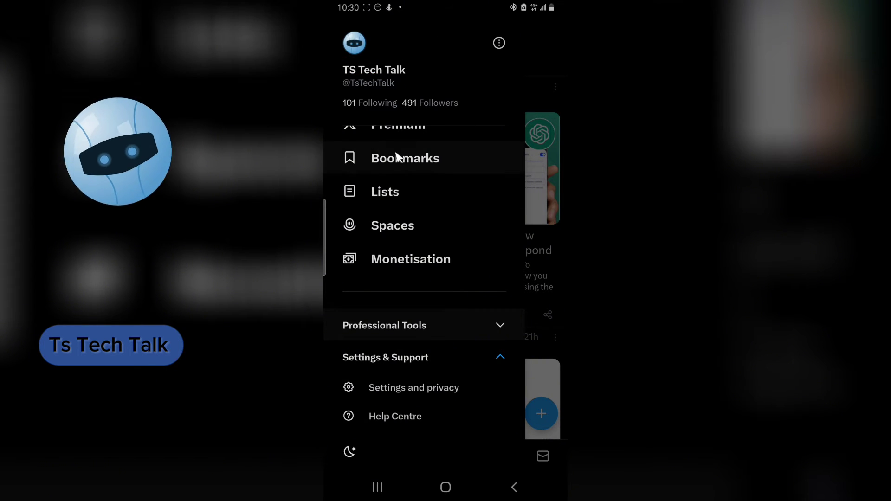
{"action": "scroll", "coordinate": [404, 158], "scroll_direction": "up", "scroll_amount": 3}
{"action": "left_click", "coordinate": [409, 168]}
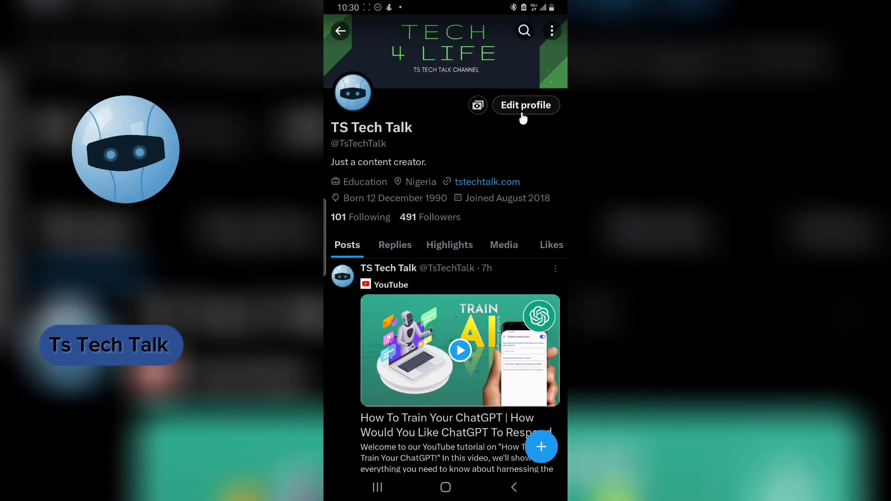
Open Edit profile and place the cursor after 'TS Tech Talk' in the Name field
{"action": "left_click", "coordinate": [522, 113]}
{"action": "left_click", "coordinate": [415, 193]}
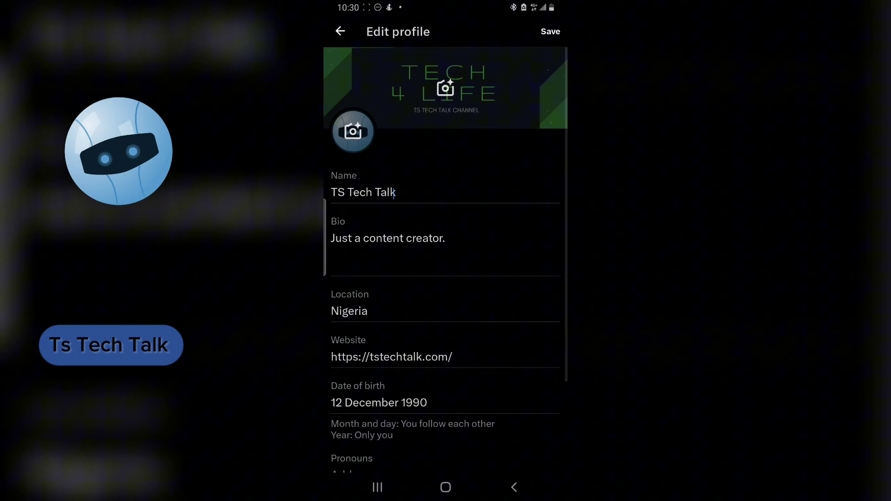
{"action": "double_click", "coordinate": [381, 192]}
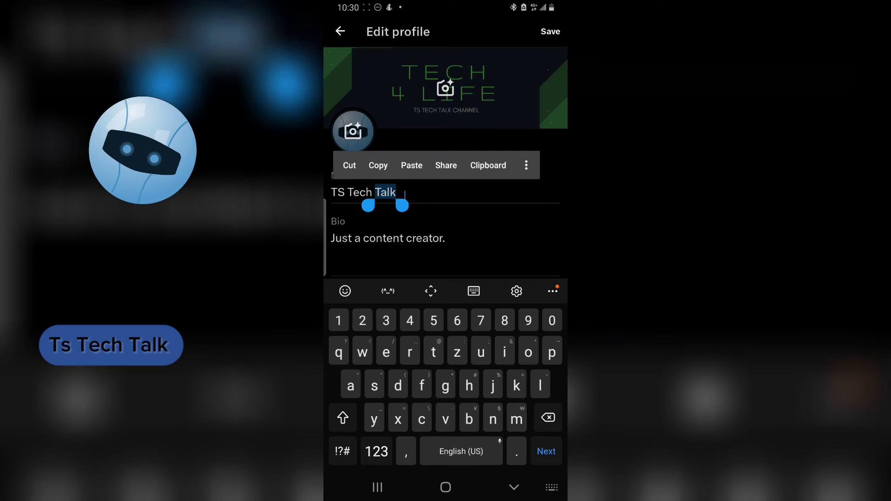
{"action": "left_click", "coordinate": [396, 192]}
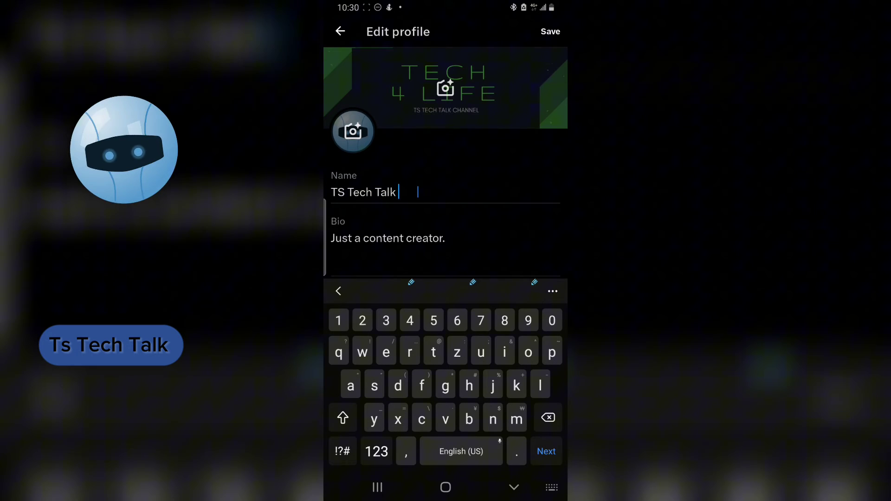
{"action": "type", "text": "1"}
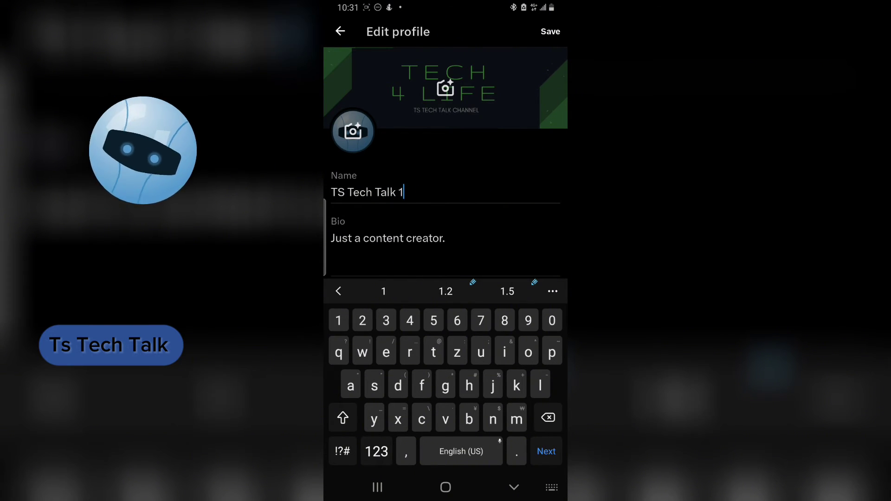
{"action": "key", "text": "BackSpace"}
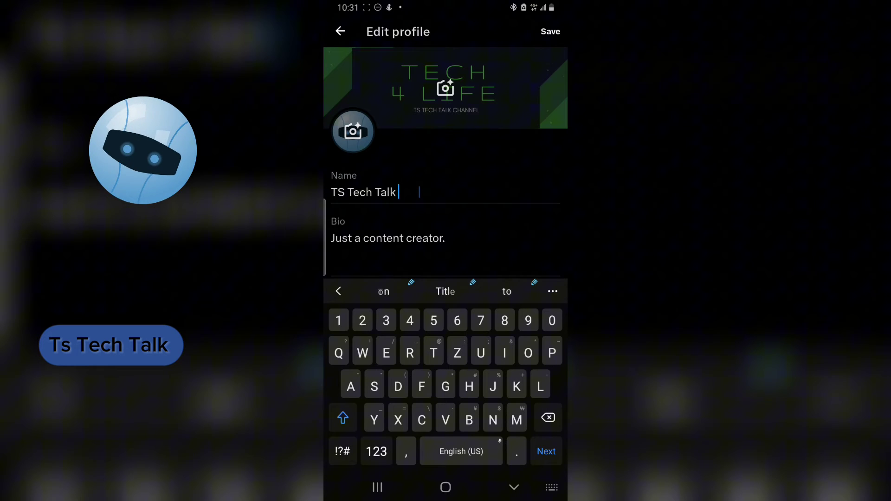
Append ' real' to the name and save it as 'TS Tech Talk real'
{"action": "key", "text": "shift"}
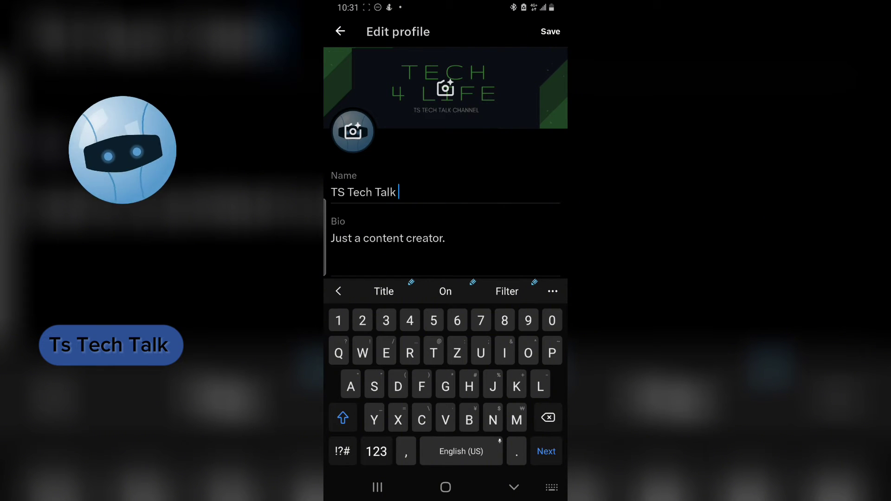
{"action": "type", "text": "Re"}
{"action": "type", "text": "al"}
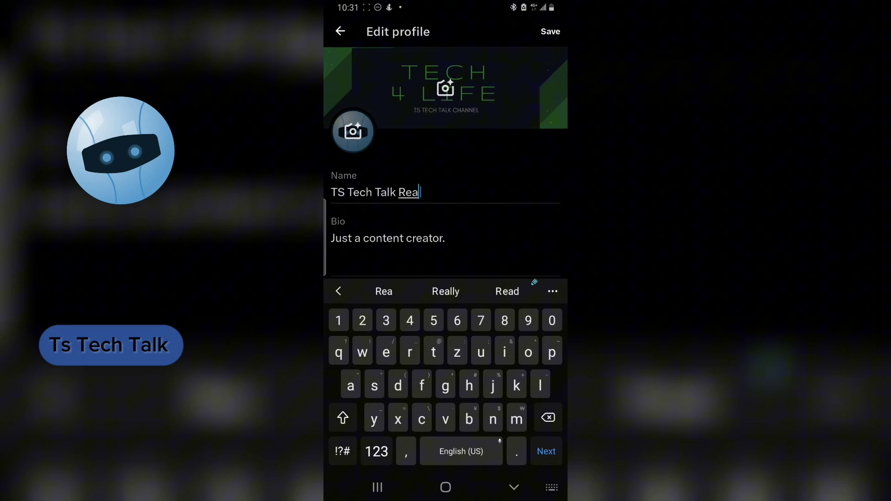
{"action": "key", "text": "BackSpace"}
{"action": "key", "text": "BackSpace"}
{"action": "key", "text": "BackSpace"}
{"action": "key", "text": "BackSpace"}
{"action": "key", "text": "BackSpace"}
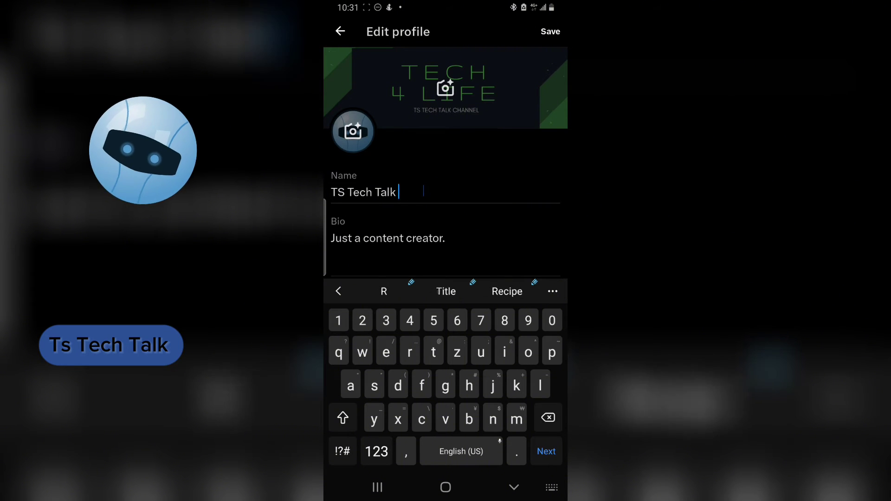
{"action": "type", "text": "real"}
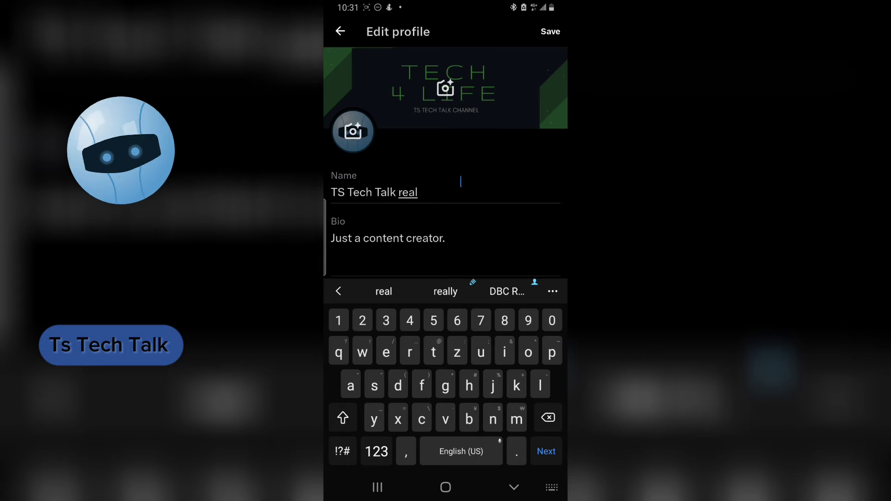
{"action": "scroll", "coordinate": [445, 186], "scroll_direction": "down", "scroll_amount": 3}
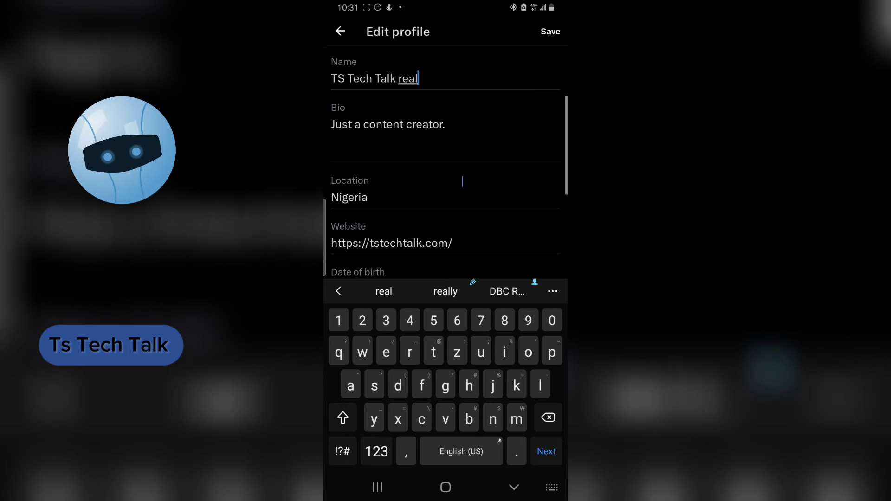
{"action": "left_click", "coordinate": [514, 488]}
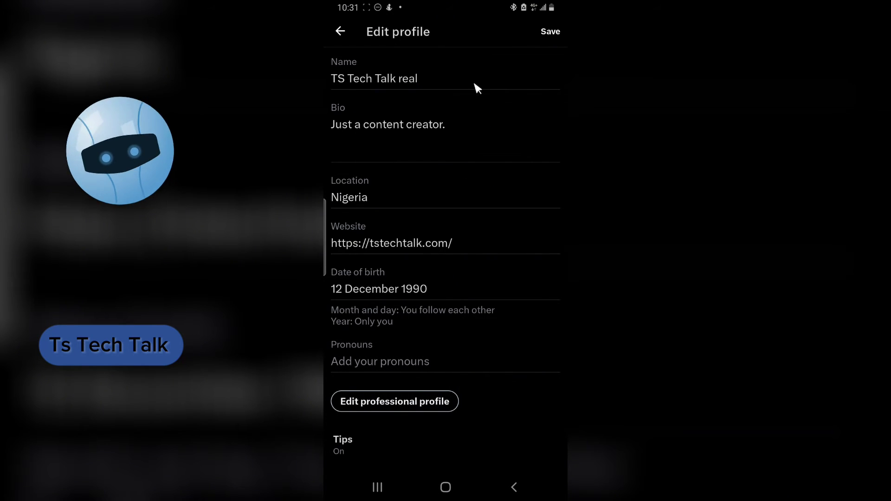
{"action": "left_click", "coordinate": [552, 33]}
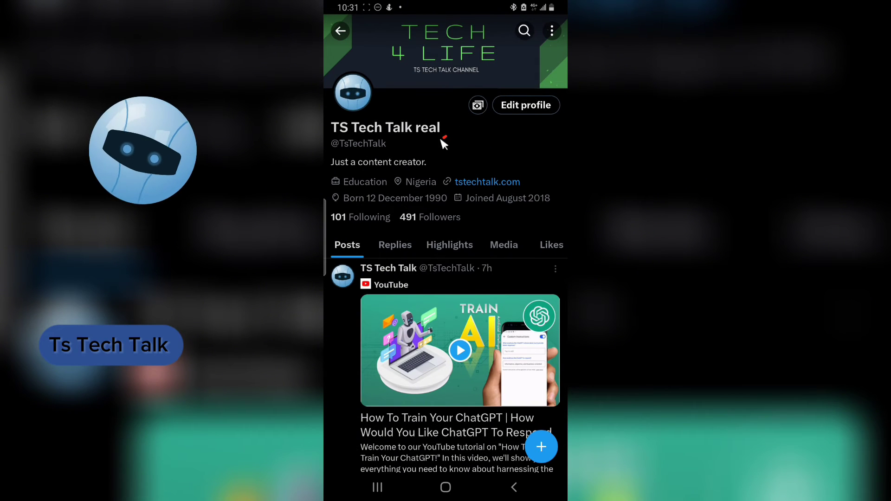
Note the new name 'TS Tech Talk real', return to the home feed, and start authentication
{"action": "mouse_move", "coordinate": [442, 139]}
{"action": "left_mouse_down"}
{"action": "mouse_move", "coordinate": [343, 143]}
{"action": "mouse_move", "coordinate": [351, 125]}
{"action": "mouse_move", "coordinate": [436, 119]}
{"action": "left_mouse_up"}
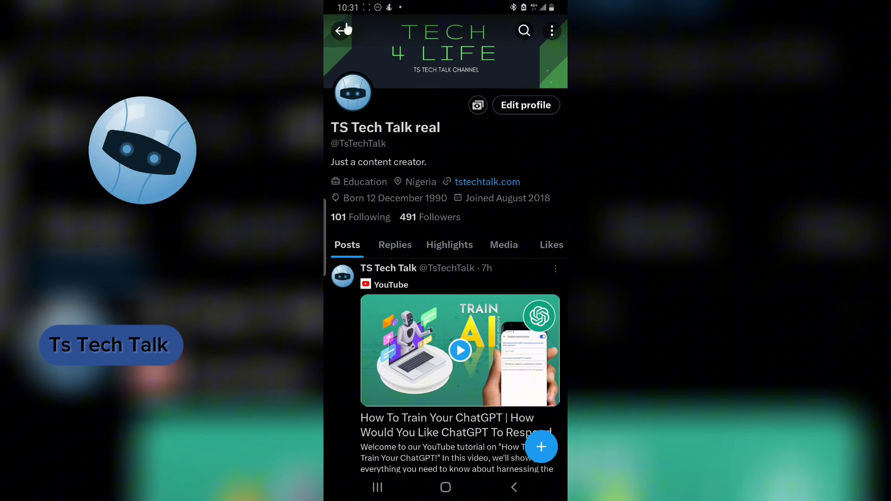
{"action": "left_click", "coordinate": [342, 30]}
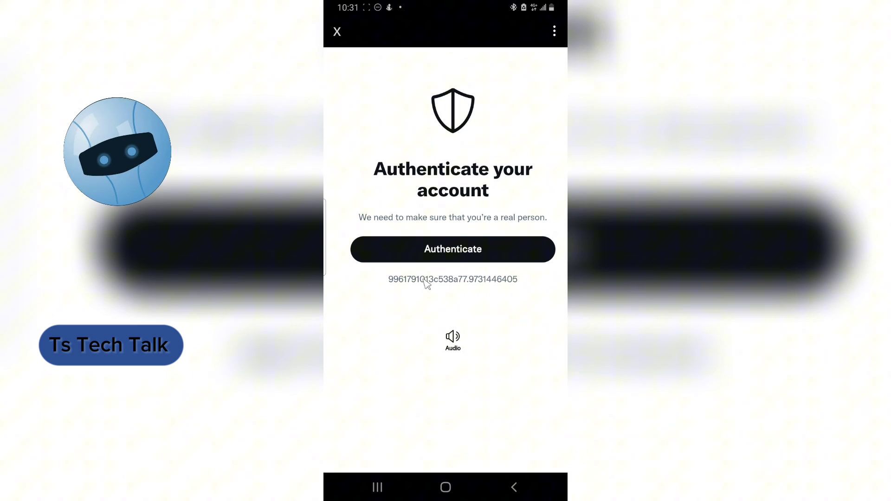
{"action": "left_click", "coordinate": [451, 251]}
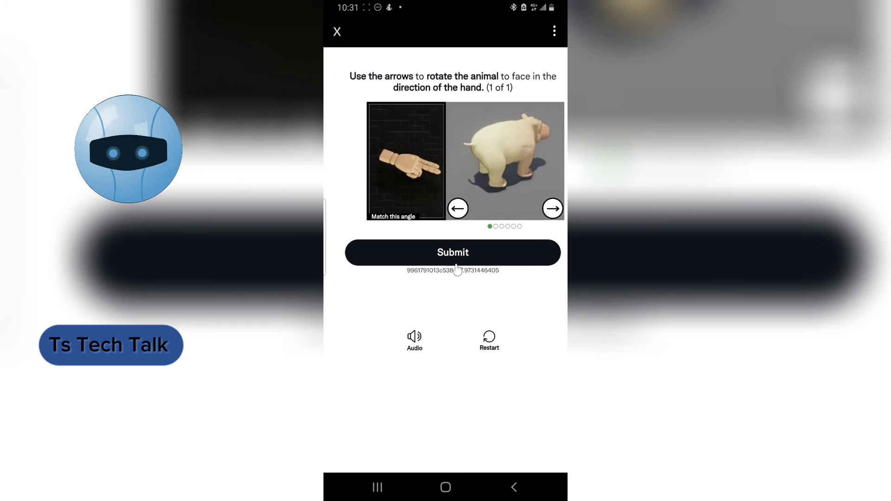
Rotate the animal three steps to match the hand and submit the puzzle
{"action": "left_click", "coordinate": [553, 209]}
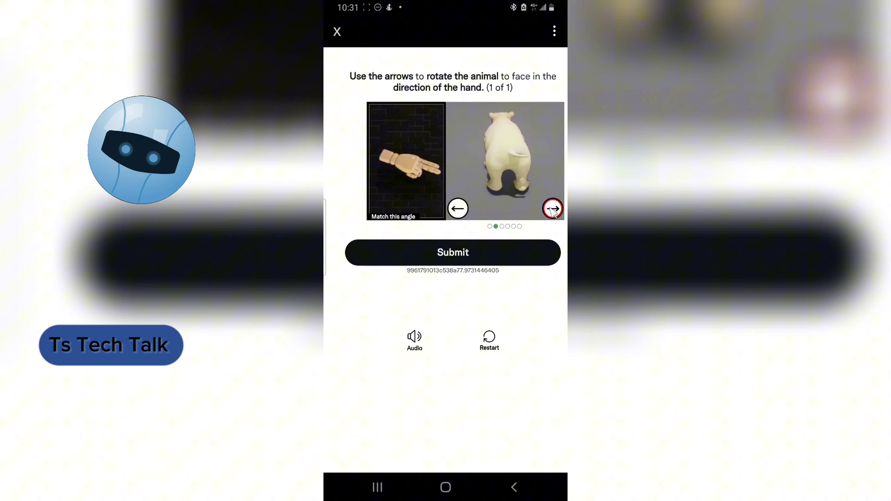
{"action": "left_click", "coordinate": [553, 209]}
{"action": "left_click", "coordinate": [552, 208]}
{"action": "left_click", "coordinate": [553, 208]}
{"action": "left_click", "coordinate": [553, 208]}
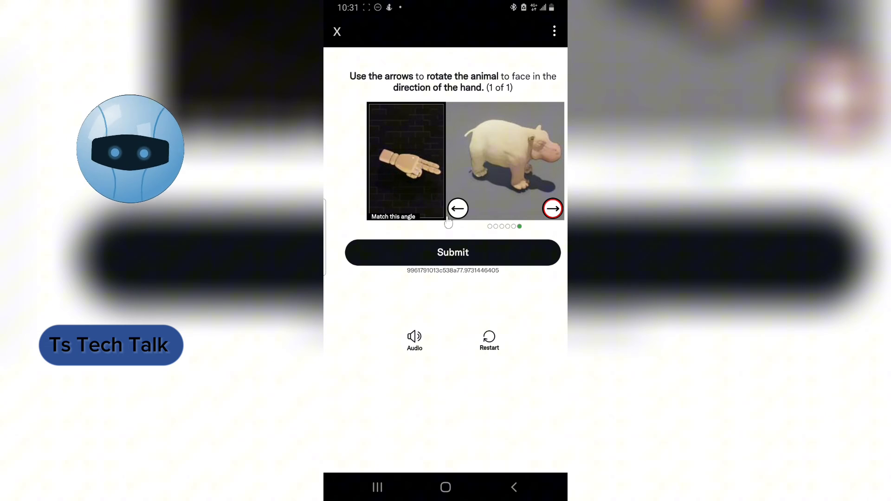
{"action": "left_click", "coordinate": [446, 258]}
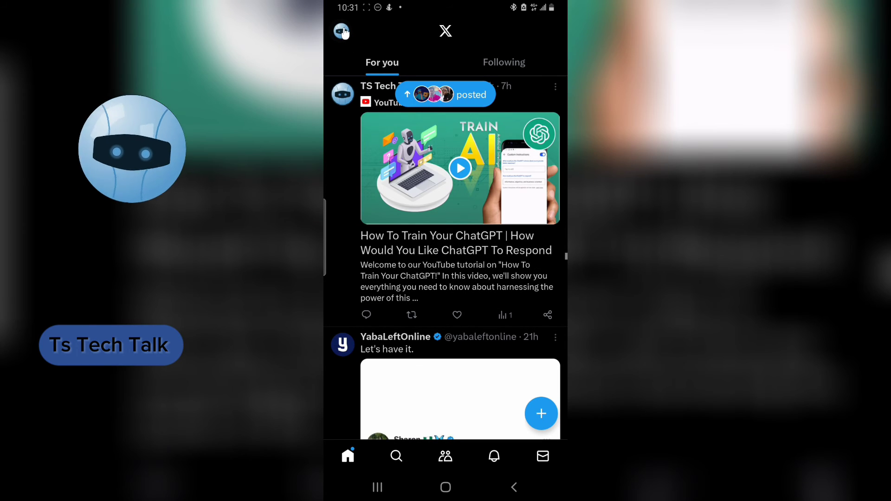
Reopen the profile, which shows 'TS Tech Talk real', and start editing it
{"action": "left_click", "coordinate": [345, 30]}
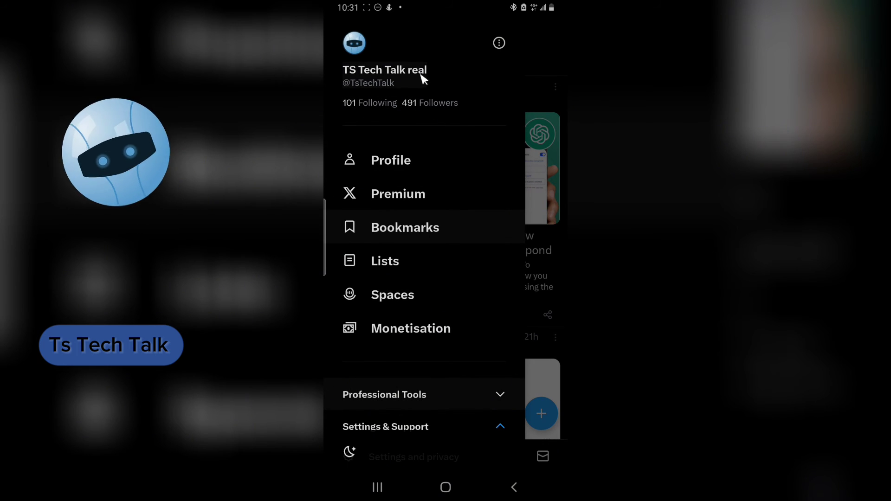
{"action": "mouse_move", "coordinate": [430, 62]}
{"action": "left_mouse_down"}
{"action": "mouse_move", "coordinate": [393, 68]}
{"action": "mouse_move", "coordinate": [408, 71]}
{"action": "left_mouse_up"}
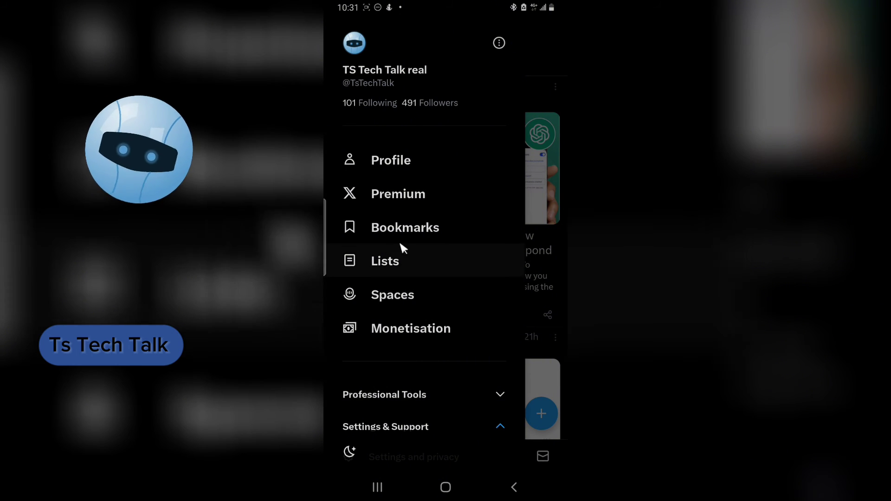
{"action": "left_click", "coordinate": [392, 162]}
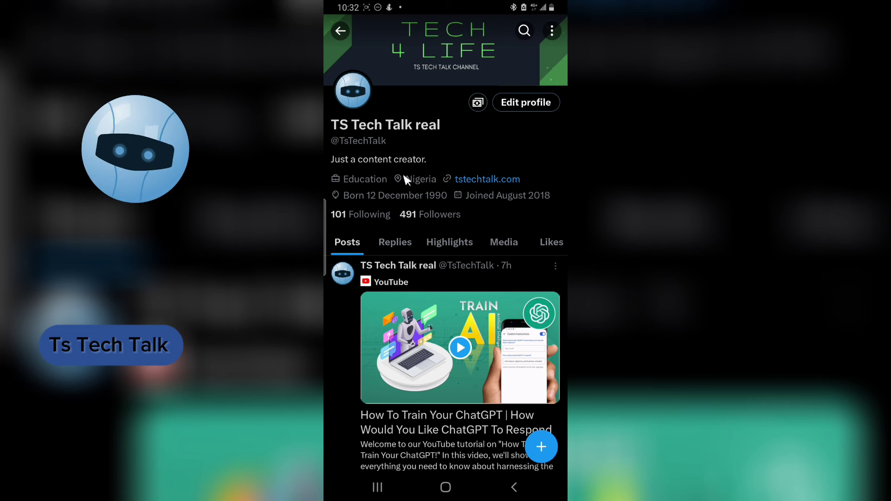
{"action": "left_click", "coordinate": [551, 110]}
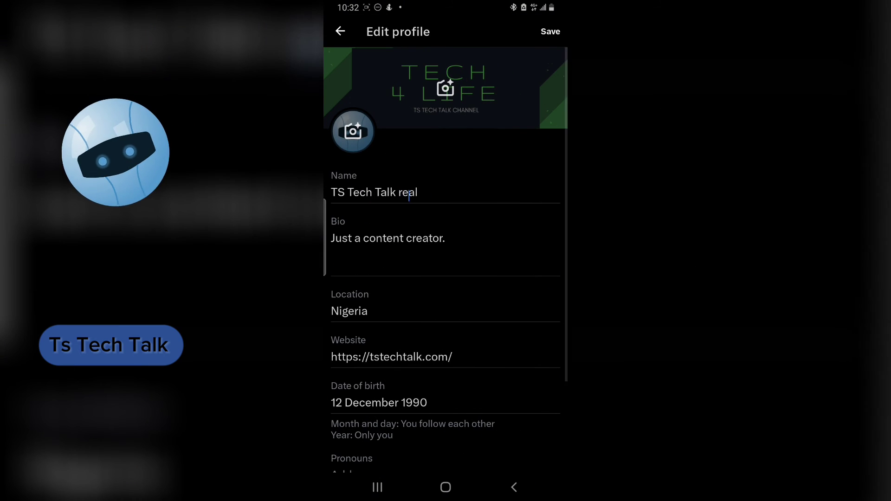
Delete ' real' from the Name field and save the display name as 'TS Tech Talk'
{"action": "left_click", "coordinate": [407, 192]}
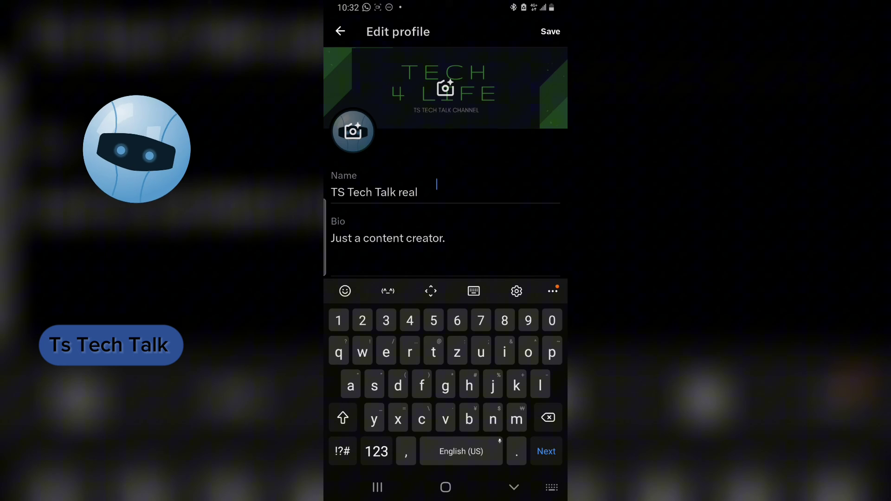
{"action": "key", "text": "BackSpace"}
{"action": "key", "text": "BackSpace"}
{"action": "key", "text": "BackSpace"}
{"action": "key", "text": "BackSpace"}
{"action": "key", "text": "BackSpace"}
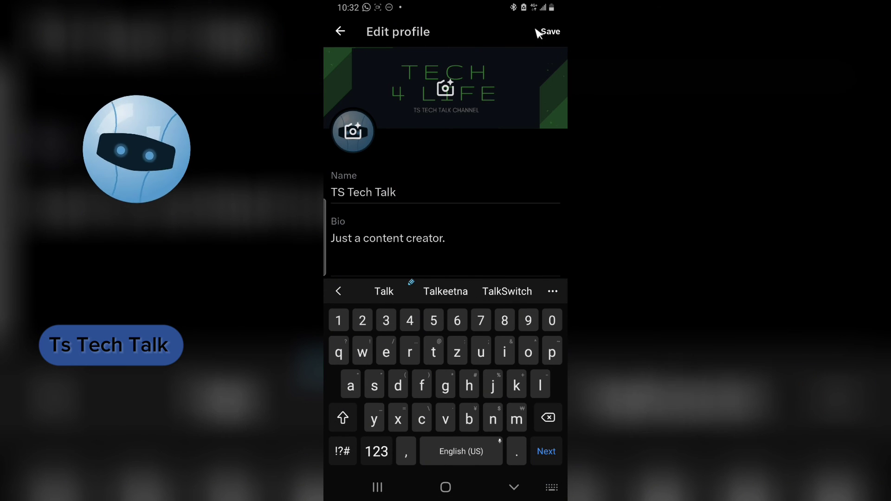
{"action": "left_click", "coordinate": [550, 31]}
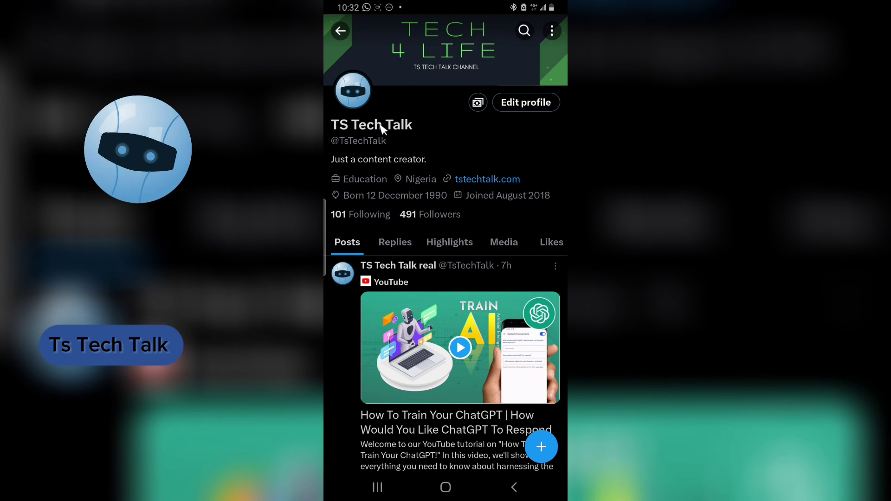
Return to the home feed and check the side drawer shows TS Tech Talk with the handle unchanged
{"action": "left_click", "coordinate": [339, 32]}
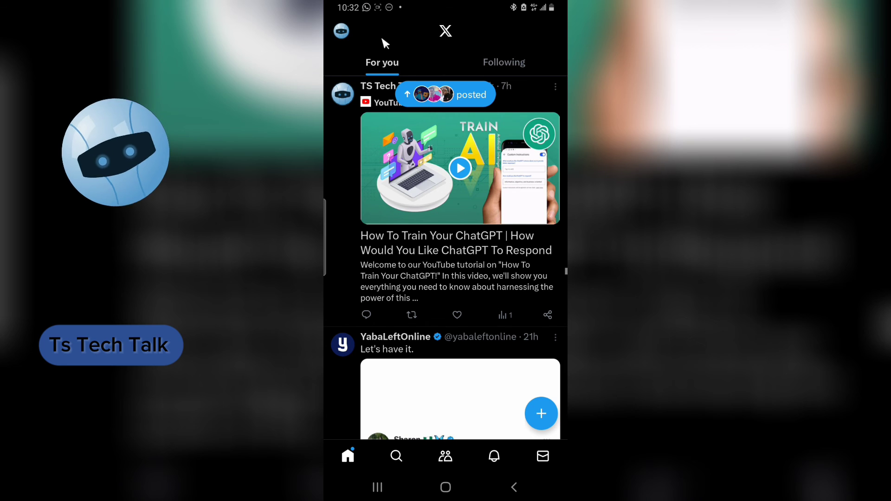
{"action": "left_click", "coordinate": [341, 31]}
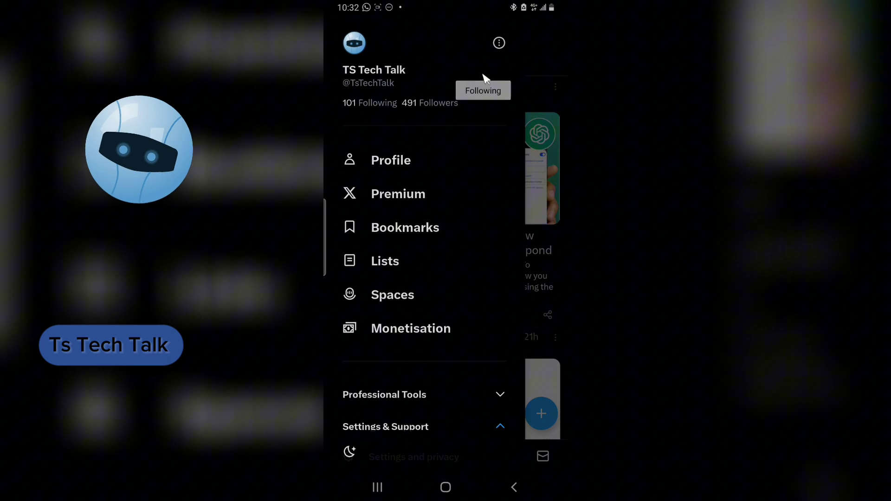
{"action": "left_click", "coordinate": [542, 42]}
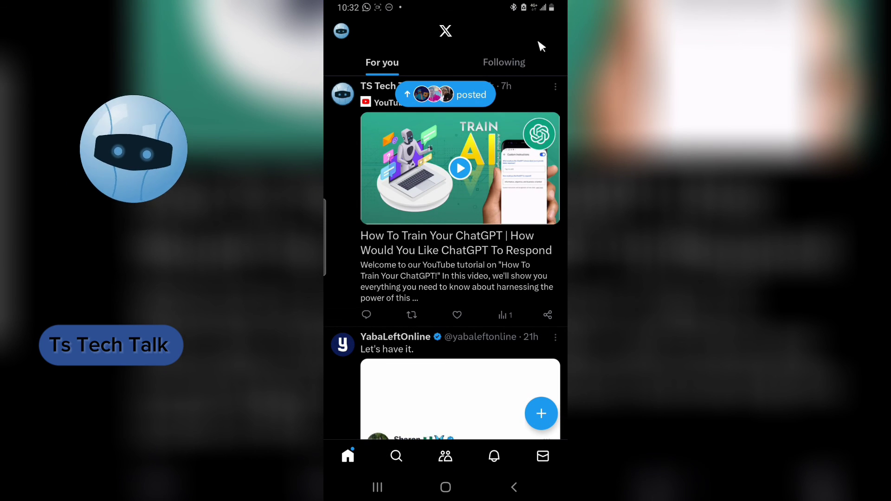